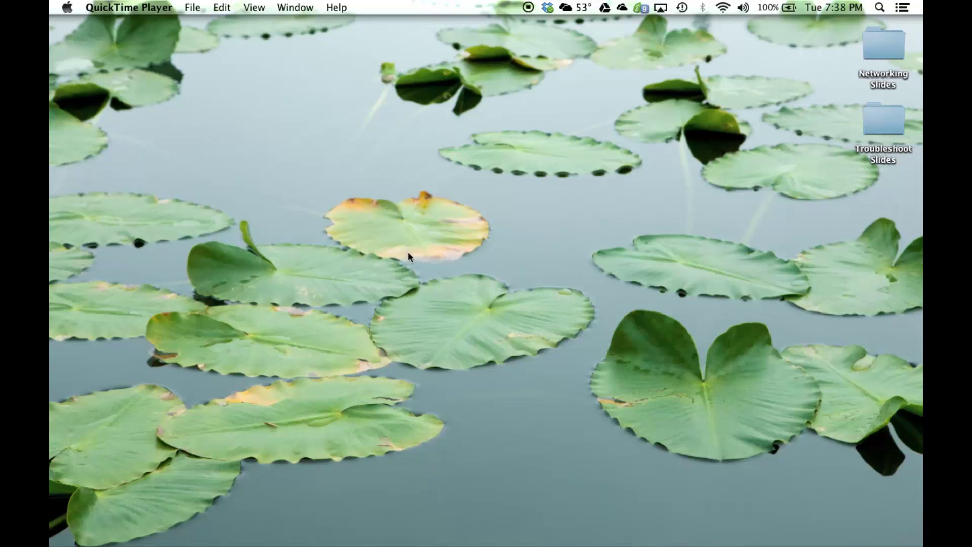
# Step: Check App Store Purchases to confirm OS X Mavericks is downloaded, then return to the desktop
pyautogui.click(514, 514)
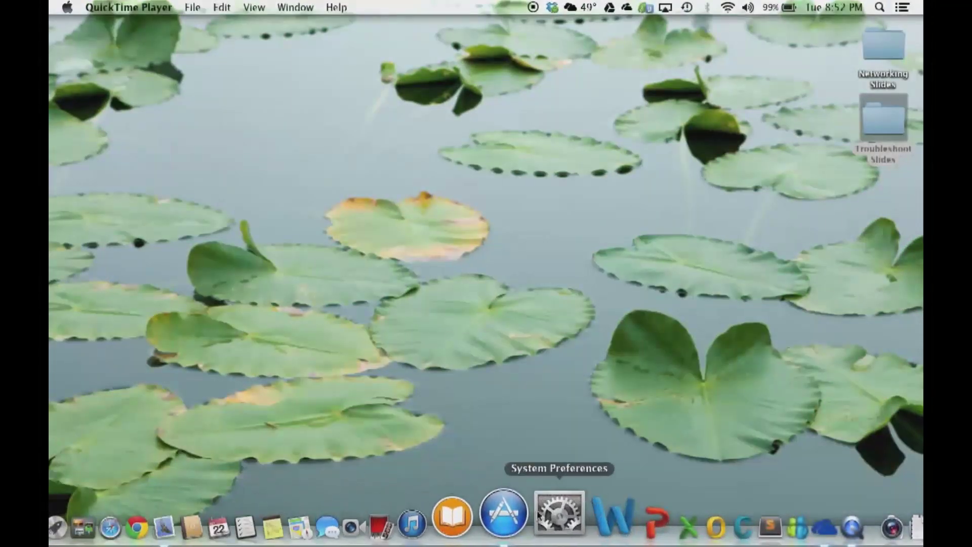
pyautogui.click(574, 524)
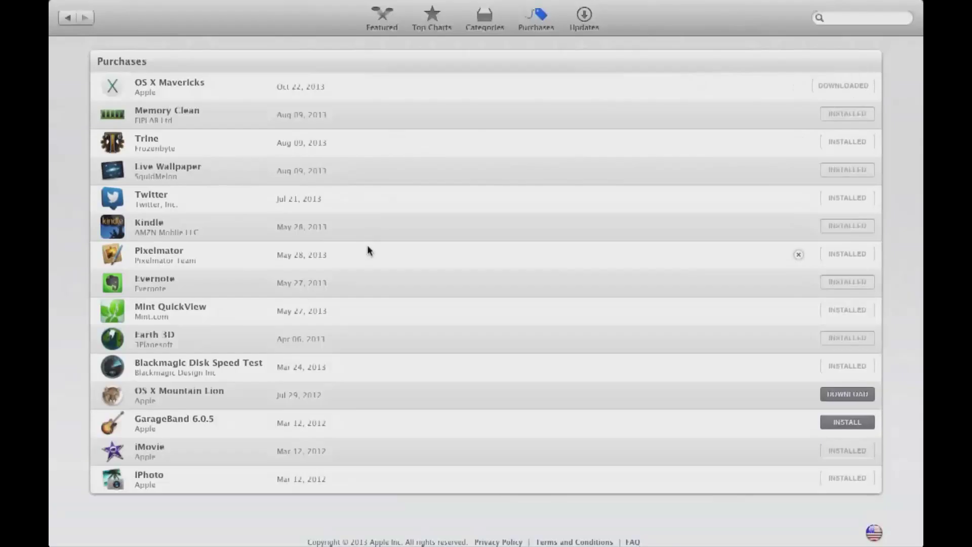
pyautogui.hotkey('ctrl', 'Up')
# Step: Open a Finder window on the Applications folder and select Install OS X Mavericks
pyautogui.click(251, 388)
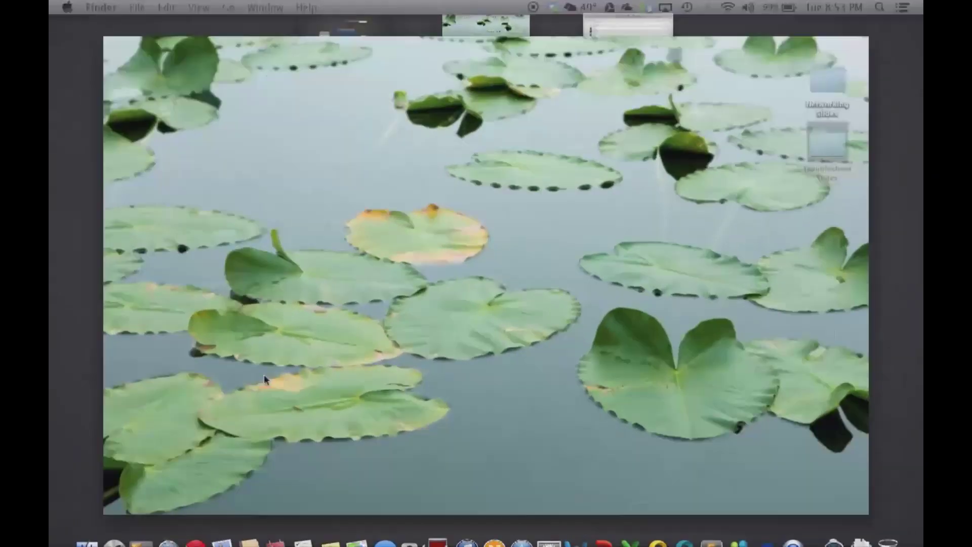
pyautogui.click(87, 527)
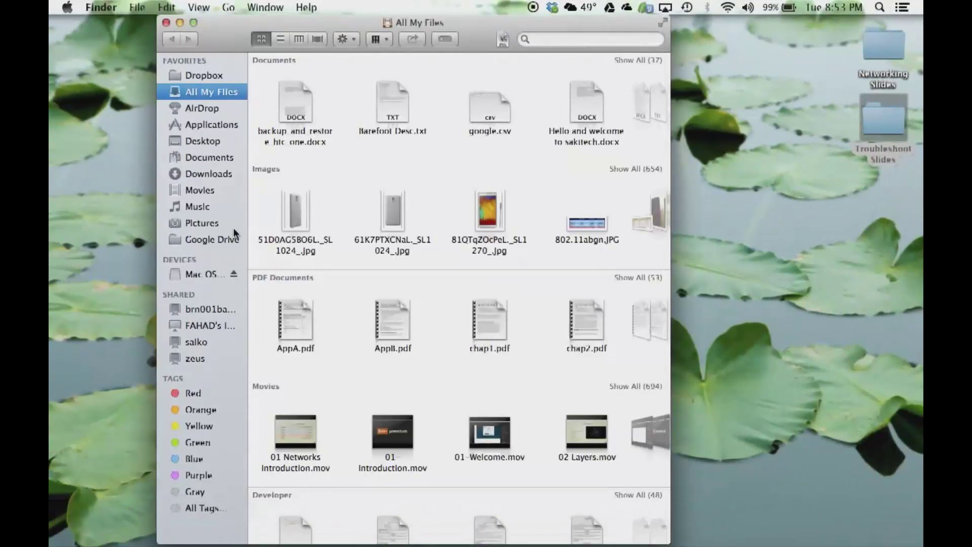
pyautogui.click(226, 125)
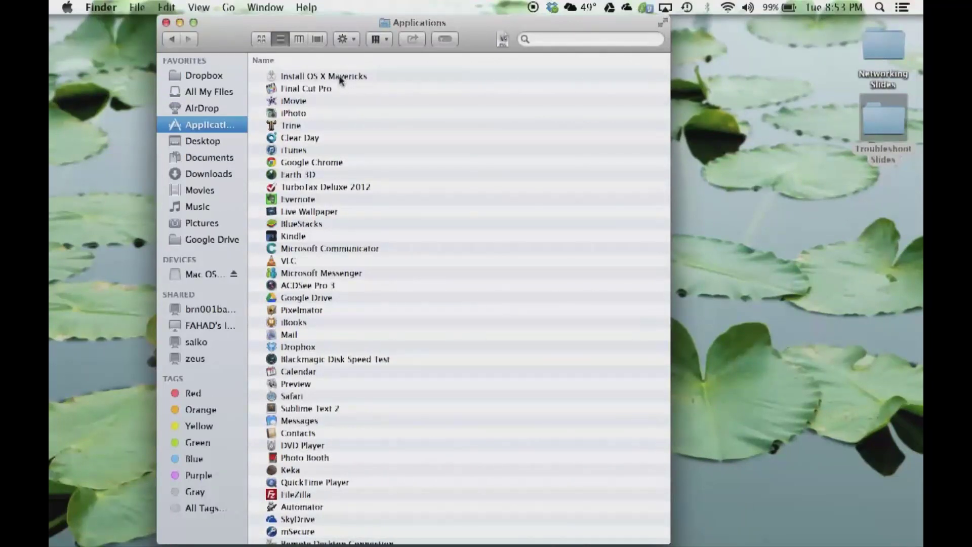
pyautogui.click(341, 78)
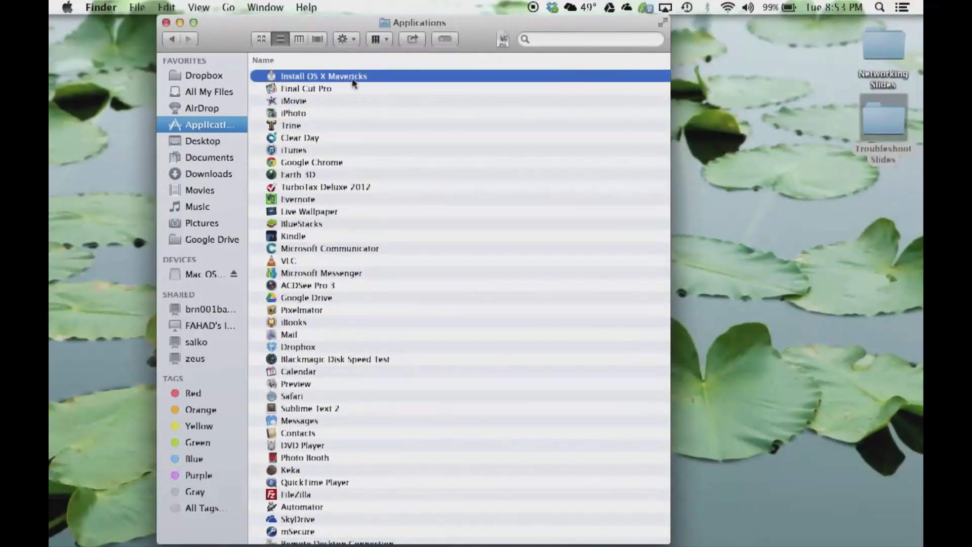
# Step: Show the installer's package contents and select InstallESD.dmg under Contents/SharedSupport
pyautogui.rightClick(308, 80)
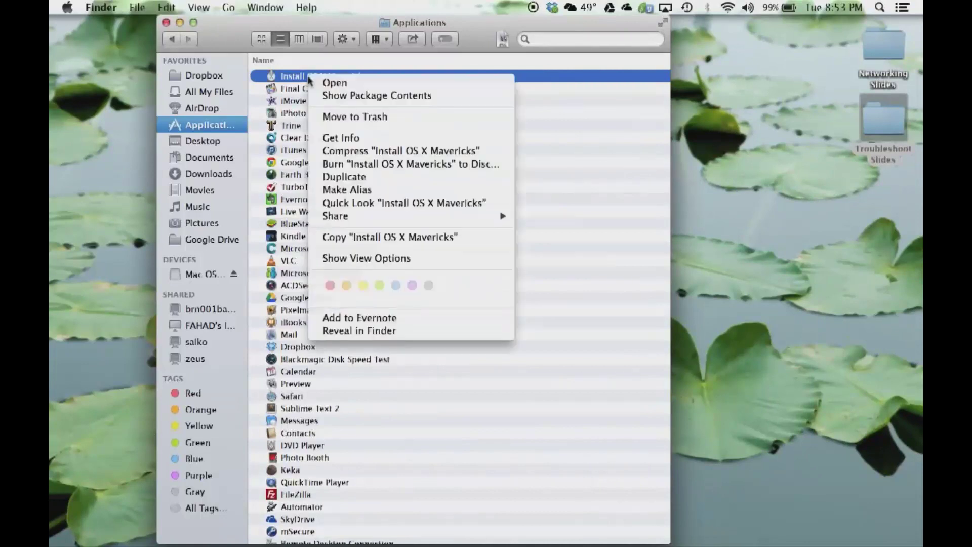
pyautogui.click(327, 96)
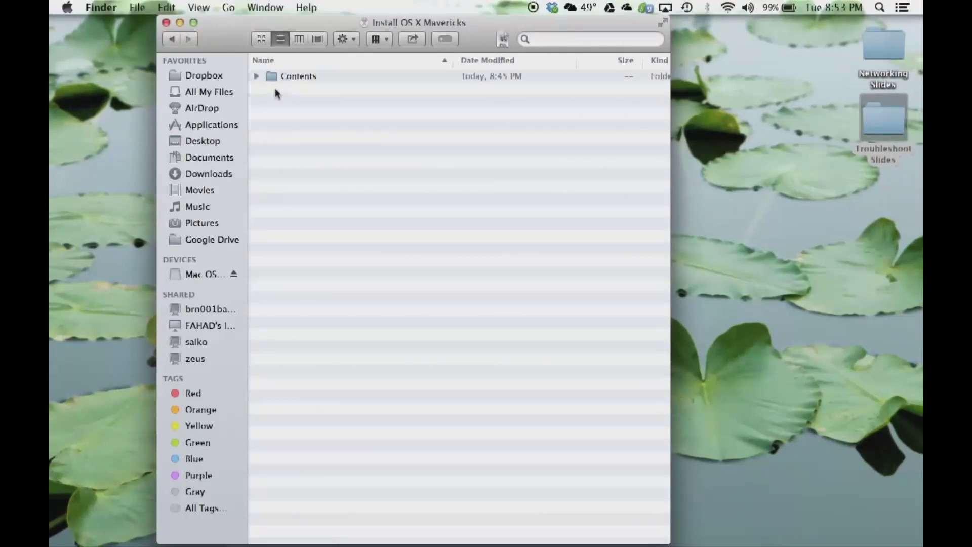
pyautogui.click(258, 79)
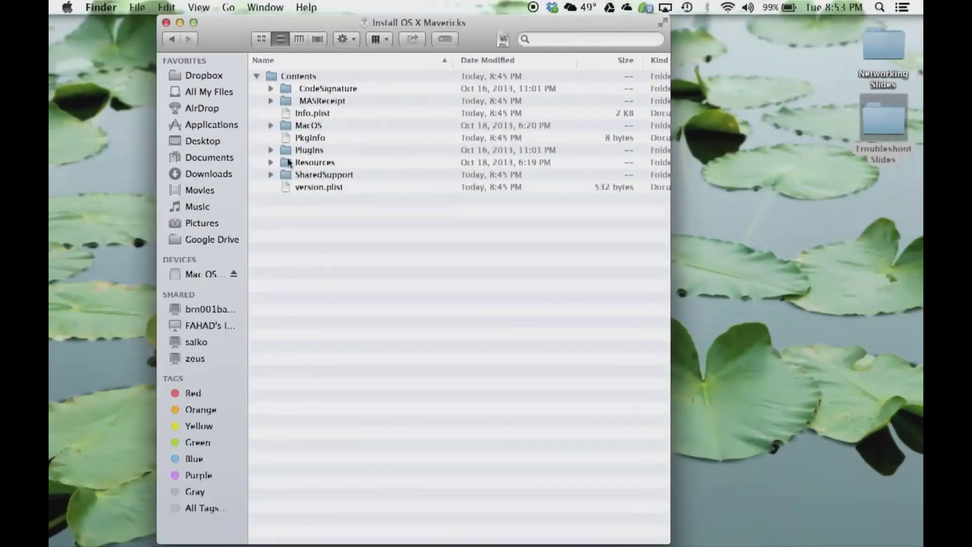
pyautogui.click(271, 175)
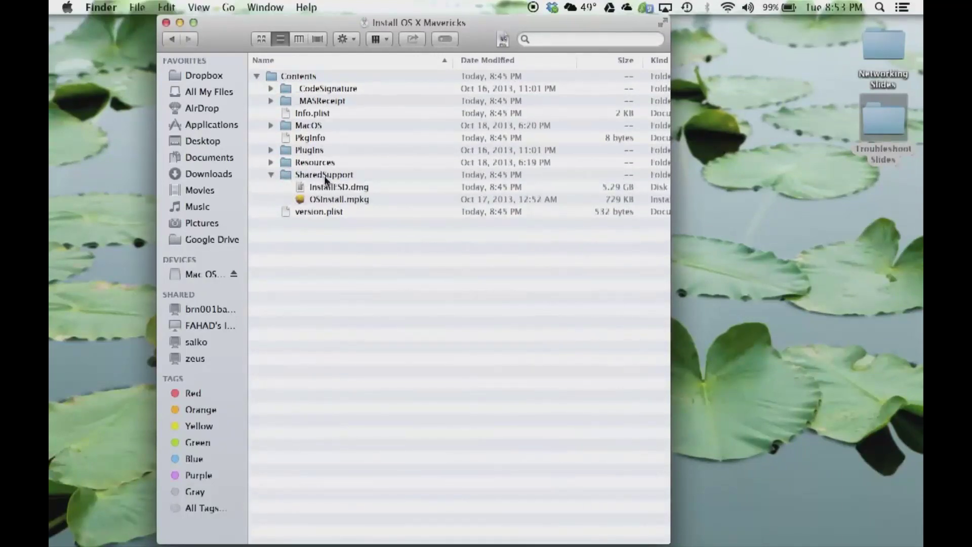
pyautogui.click(334, 190)
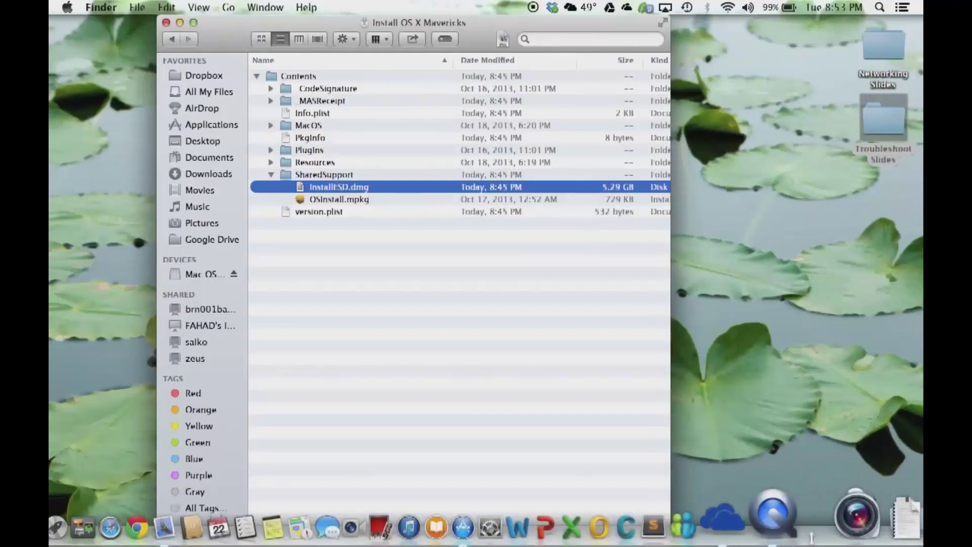
# Step: Launch Disk Utility from the Utilities folder in Launchpad
pyautogui.click(833, 531)
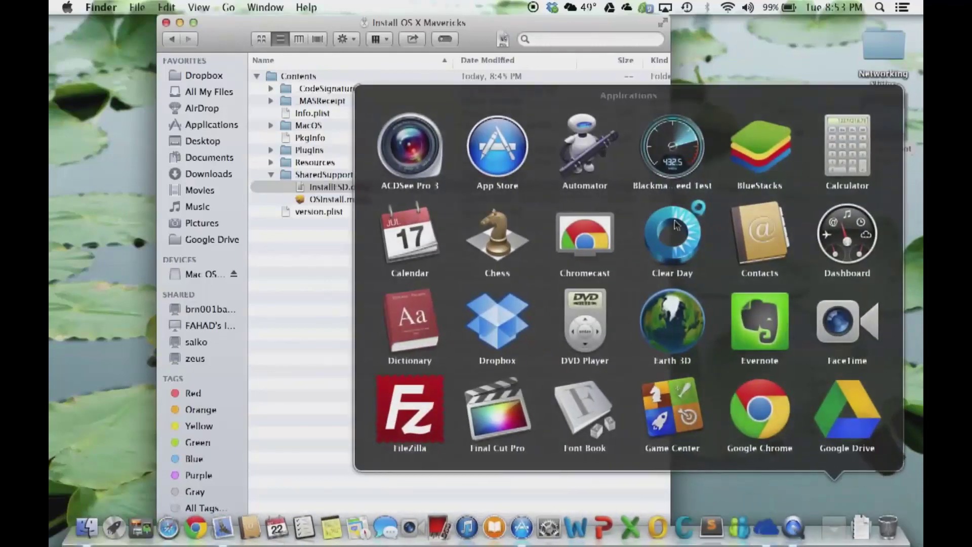
pyautogui.scroll(-10, 676, 222)
pyautogui.scroll(-2, 676, 223)
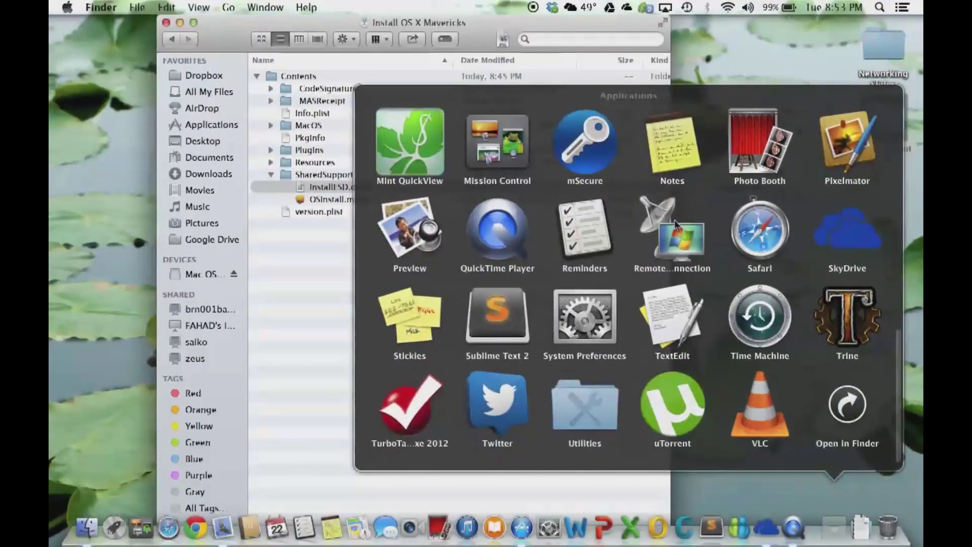
pyautogui.click(587, 402)
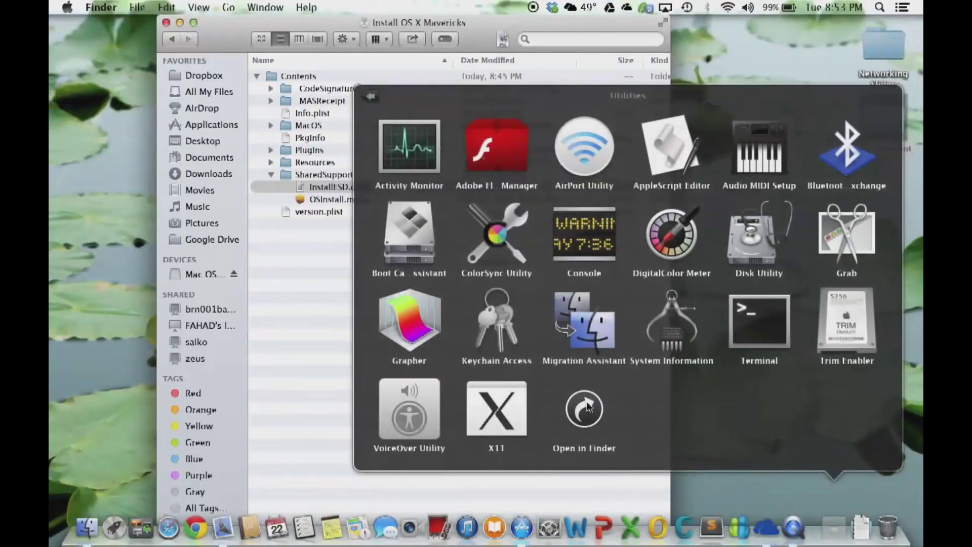
pyautogui.click(749, 249)
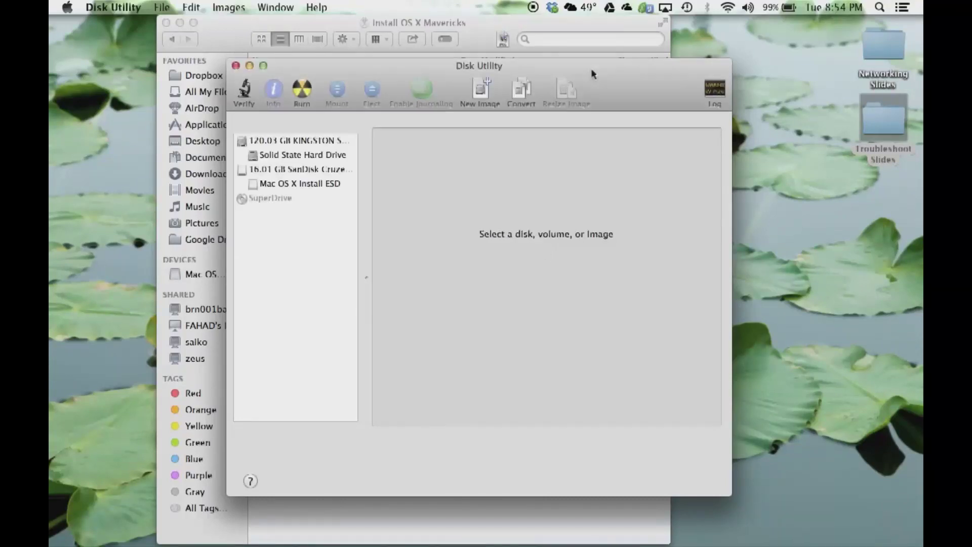
# Step: Select the 16.01 GB SanDisk Cruzer Glide drive in the Disk Utility sidebar
pyautogui.click(314, 171)
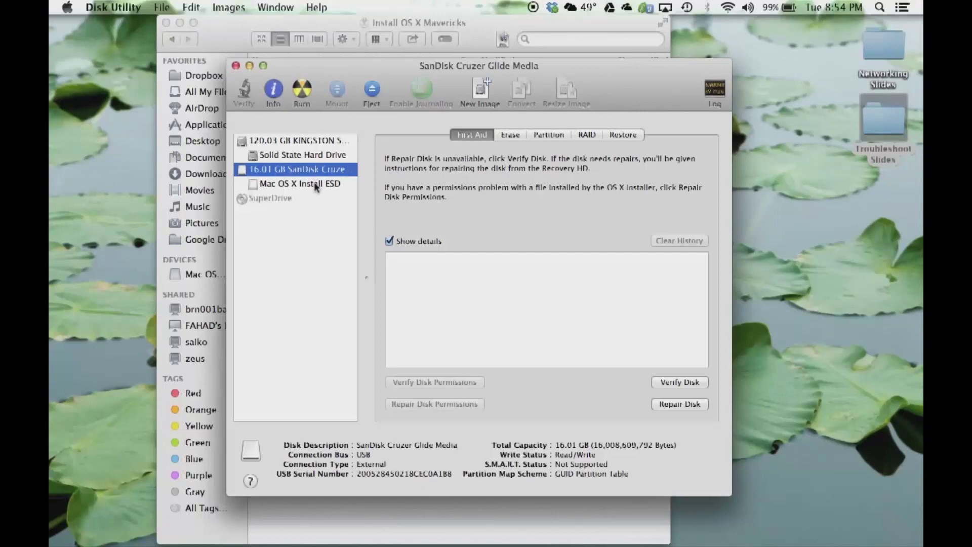
pyautogui.click(315, 185)
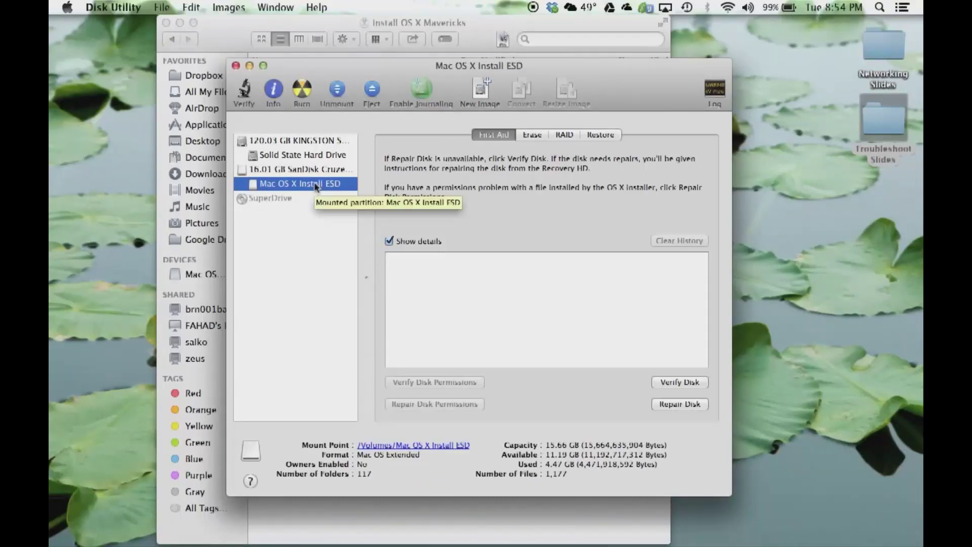
pyautogui.click(318, 172)
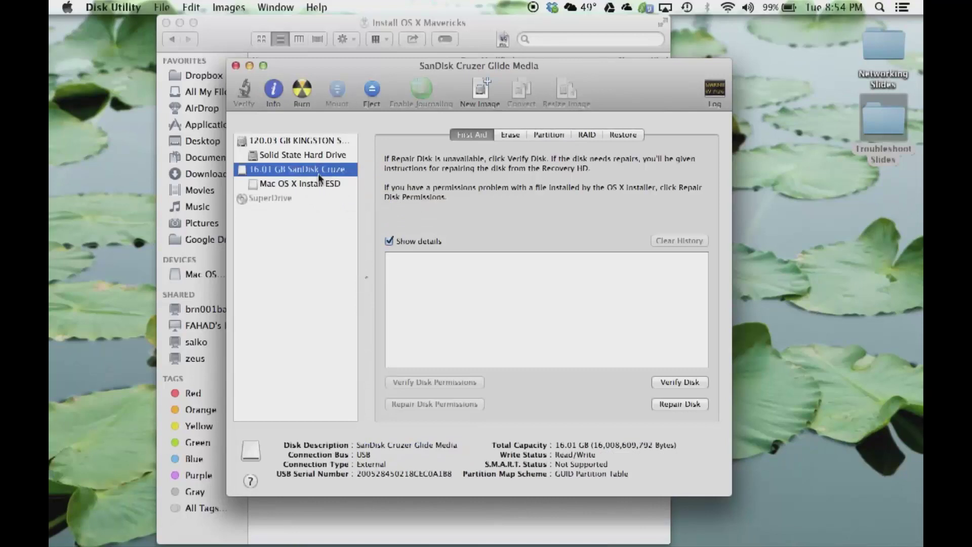
# Step: Erase the 16 GB SanDisk drive as Mac OS Extended (Journaled), named 'Install Mavericks'
pyautogui.click(505, 137)
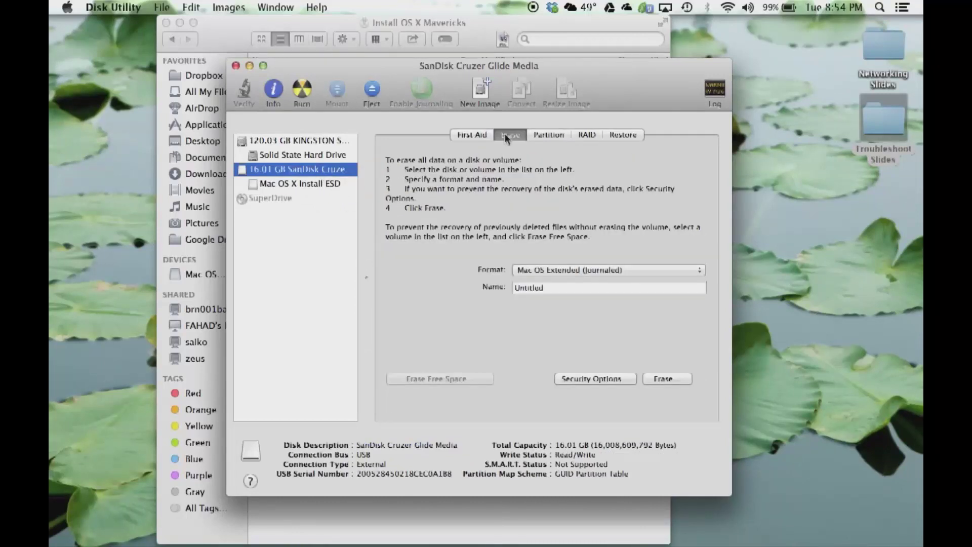
pyautogui.click(577, 269)
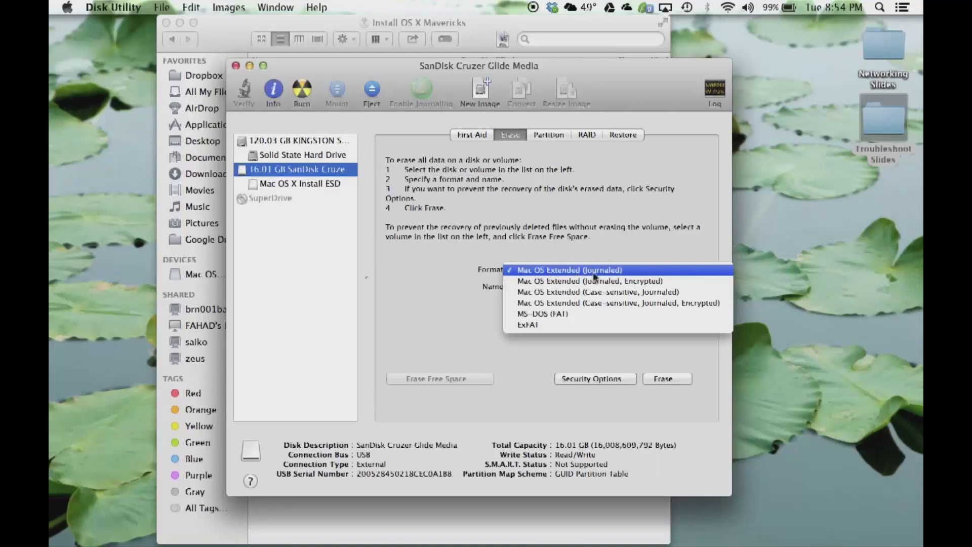
pyautogui.click(618, 272)
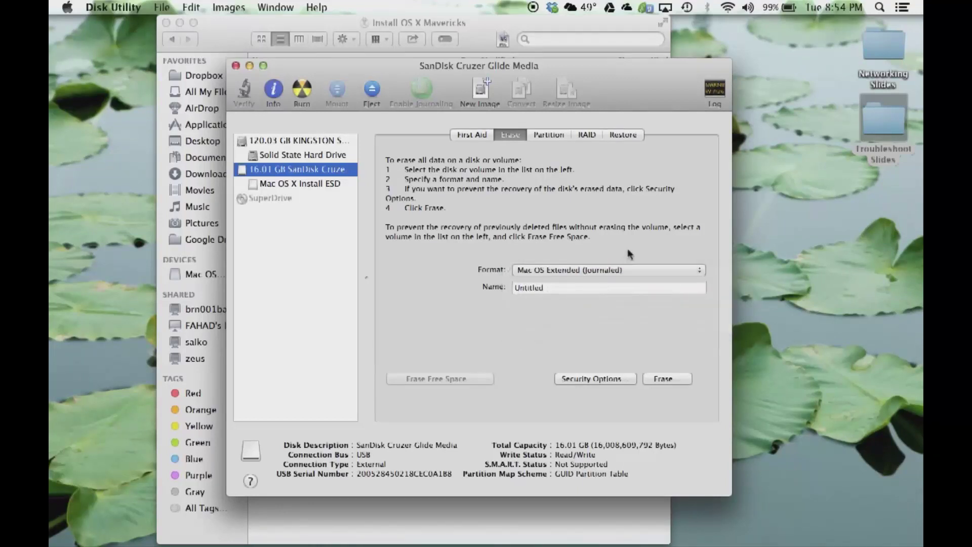
pyautogui.doubleClick(558, 287)
pyautogui.write('Ins')
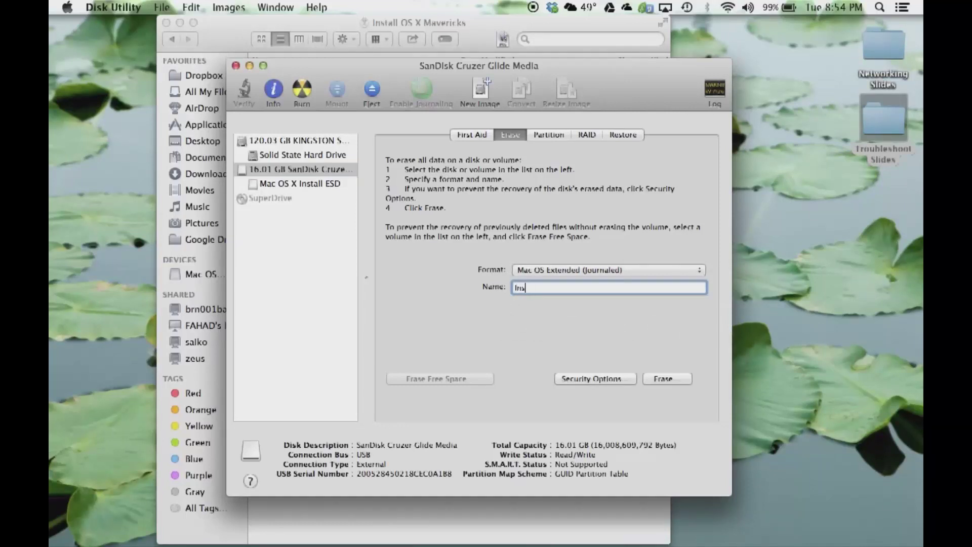
pyautogui.write('tall Mavericks')
pyautogui.click(656, 380)
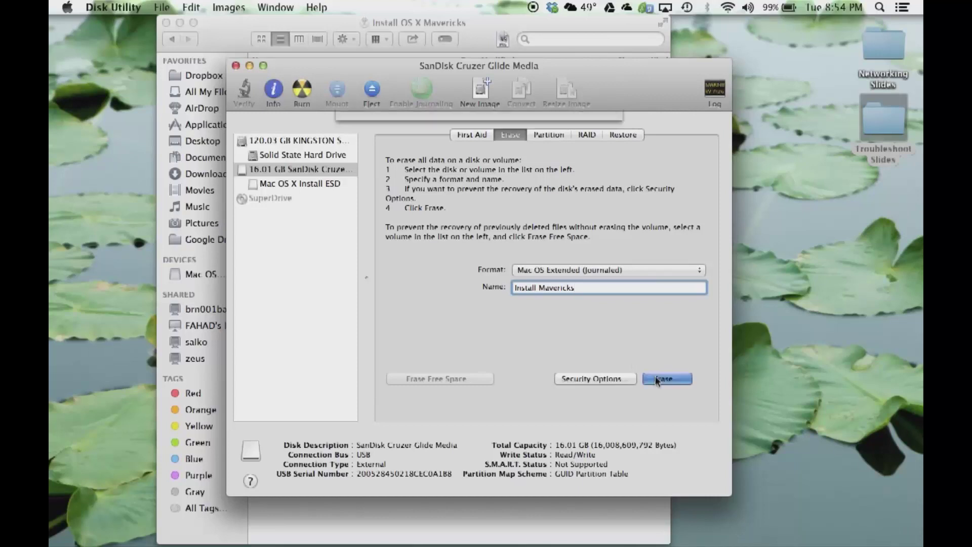
pyautogui.click(590, 210)
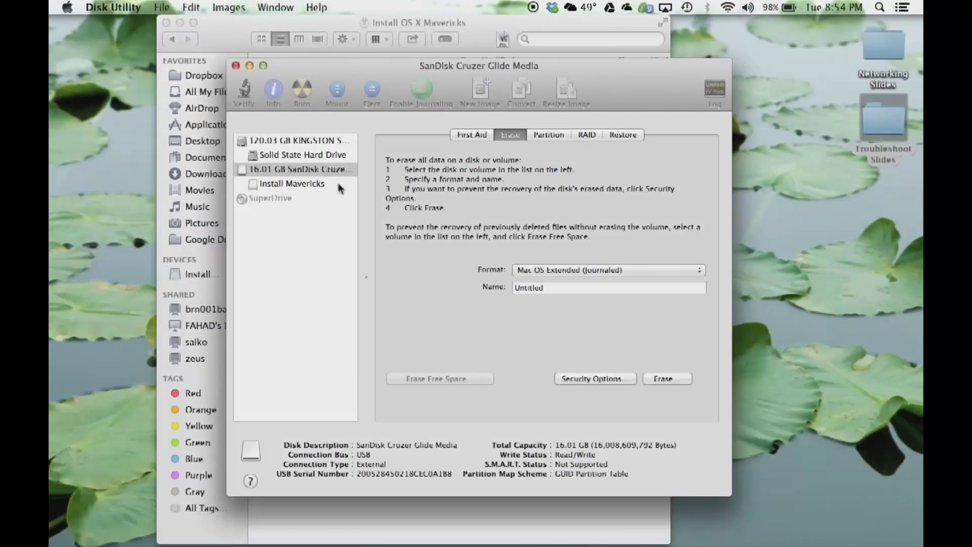
# Step: Open Restore for the Install Mavericks volume, with Finder's InstallESD.dmg visible alongside
pyautogui.click(297, 185)
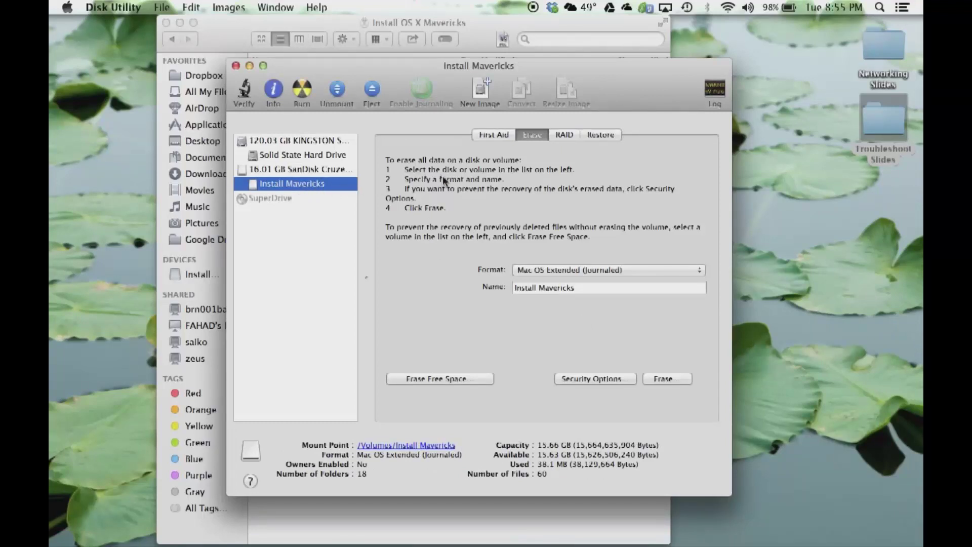
pyautogui.click(601, 134)
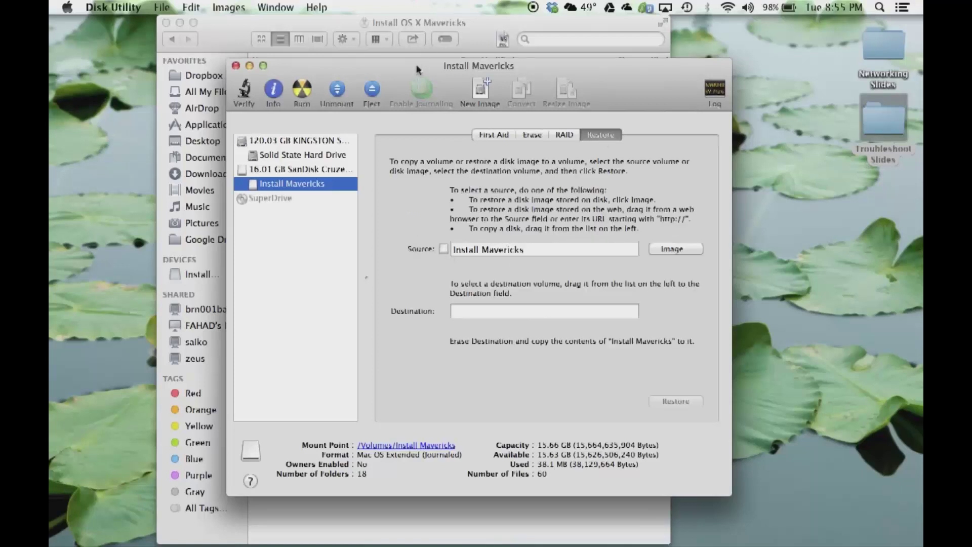
pyautogui.moveTo(417, 65); pyautogui.dragTo(582, 90)
pyautogui.moveTo(384, 23); pyautogui.dragTo(257, 23)
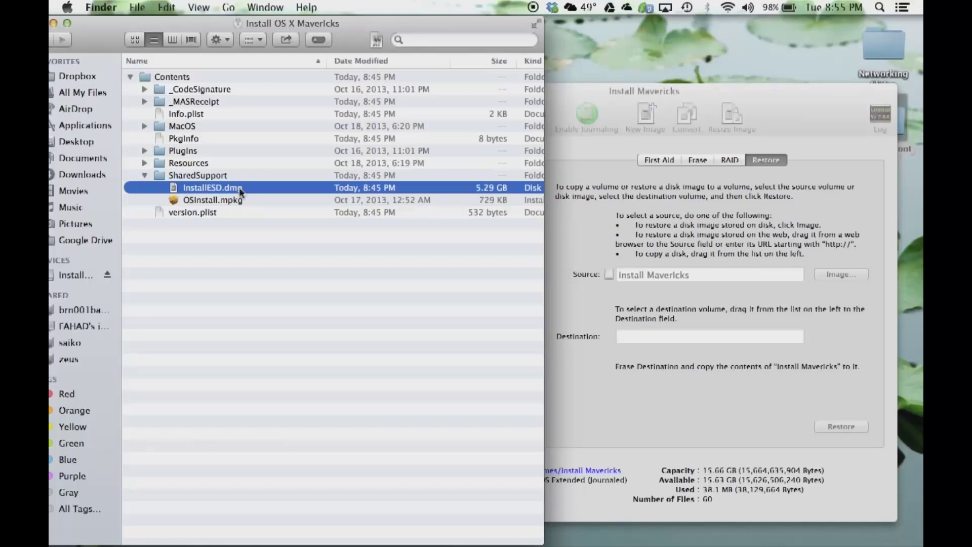
# Step: Set InstallESD.dmg as the restore source and the Install Mavericks volume as the destination
pyautogui.moveTo(240, 191); pyautogui.dragTo(662, 276)
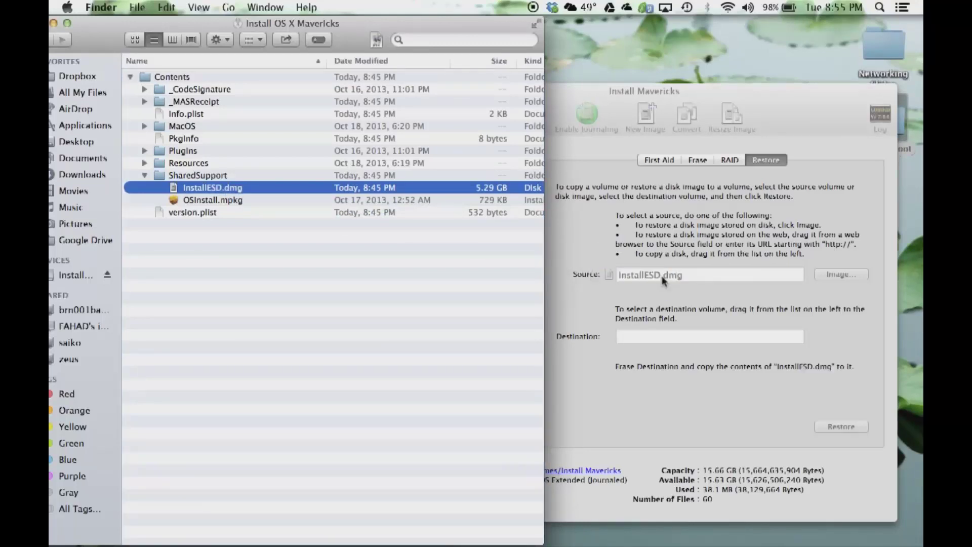
pyautogui.click(591, 305)
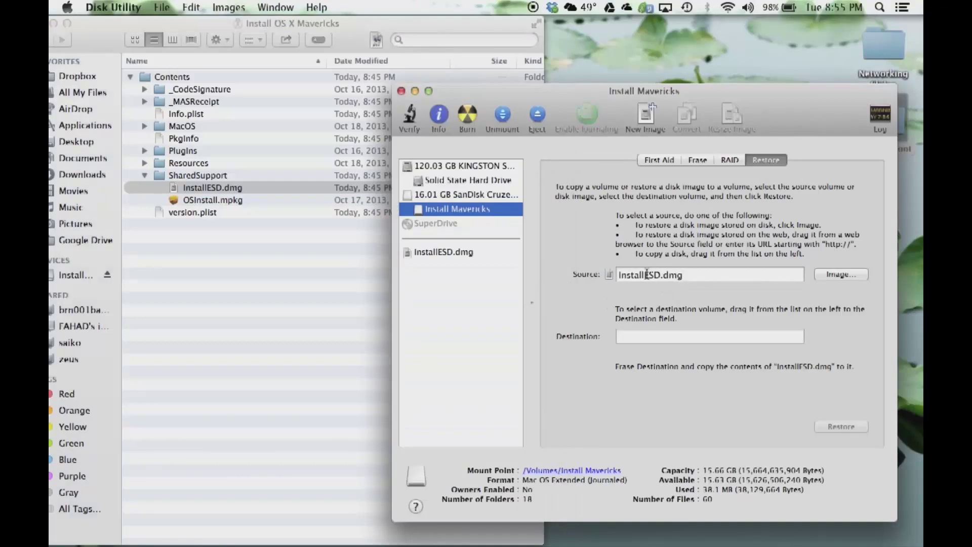
pyautogui.click(648, 336)
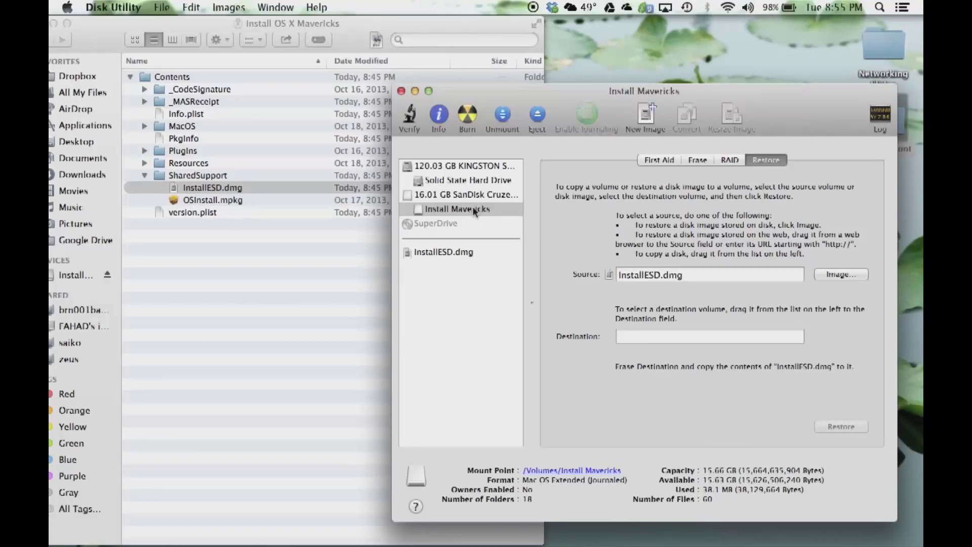
pyautogui.moveTo(473, 207); pyautogui.dragTo(652, 336)
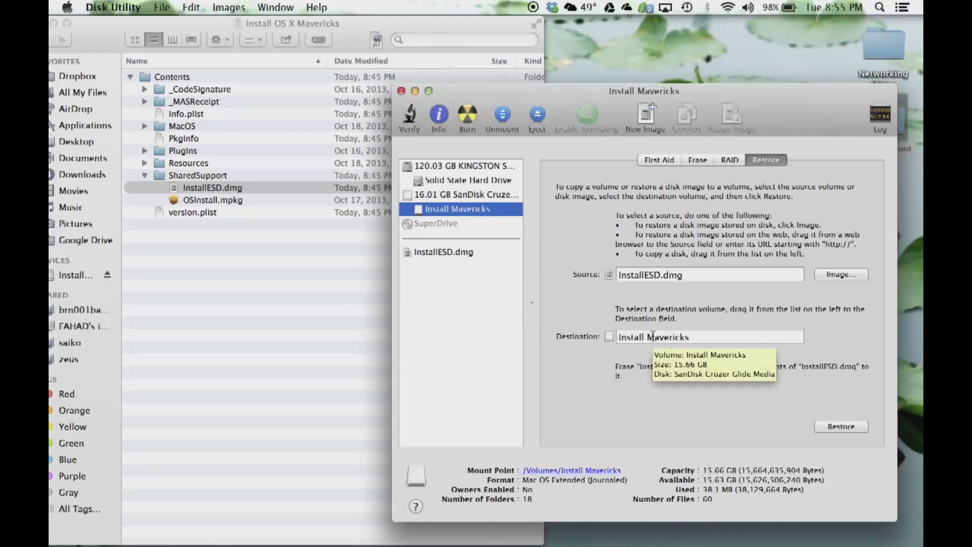
# Step: Start the restore, approve erasing Install Mavericks with the admin password, and minimize Finder
pyautogui.click(849, 425)
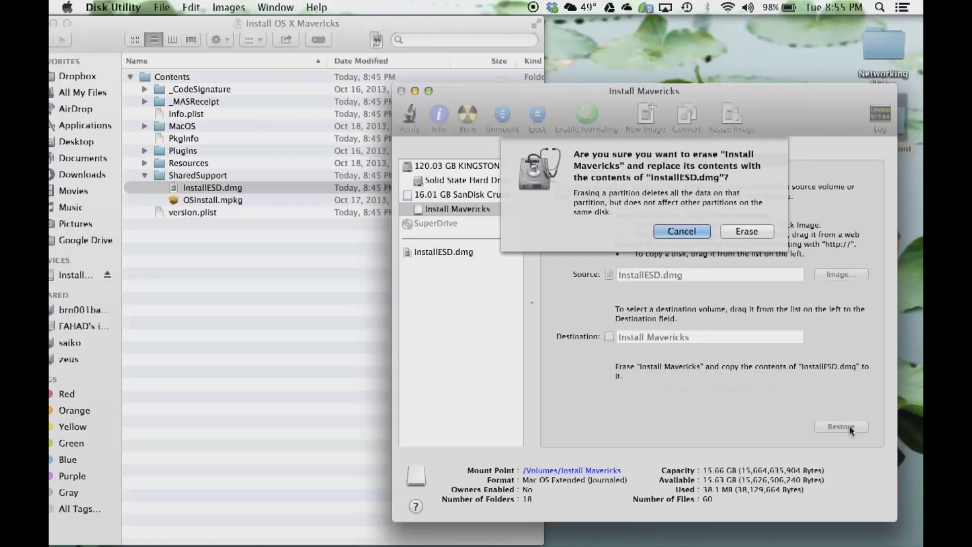
pyautogui.click(752, 230)
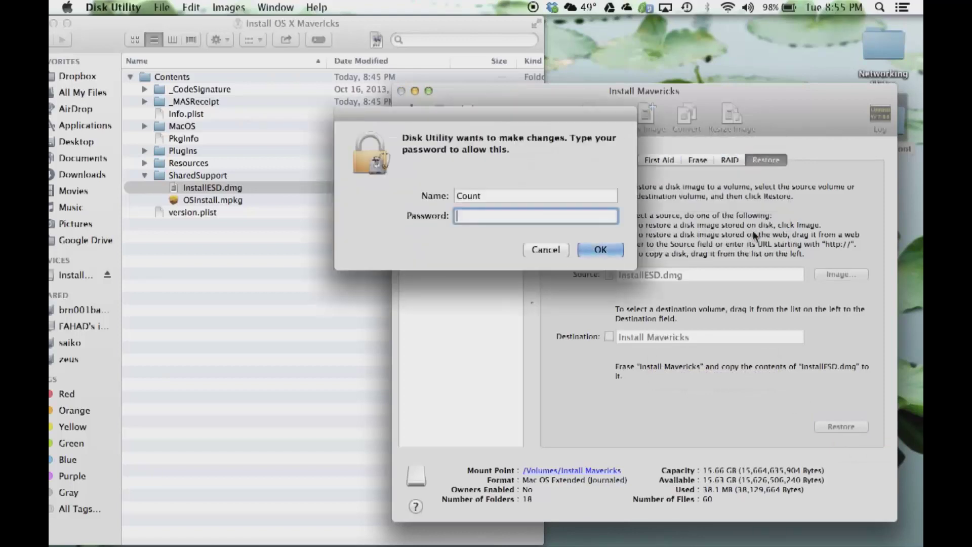
pyautogui.write('*****')
pyautogui.press('Return')
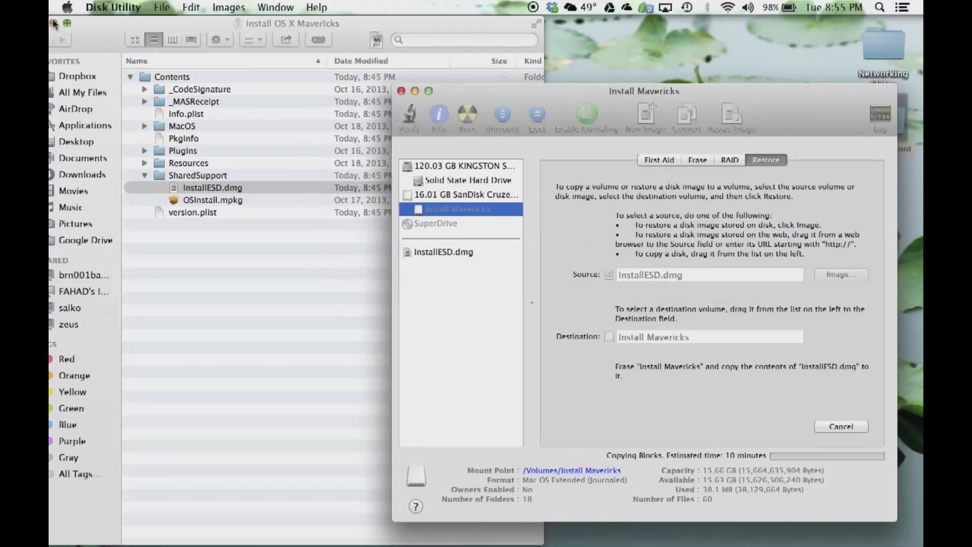
pyautogui.click(67, 24)
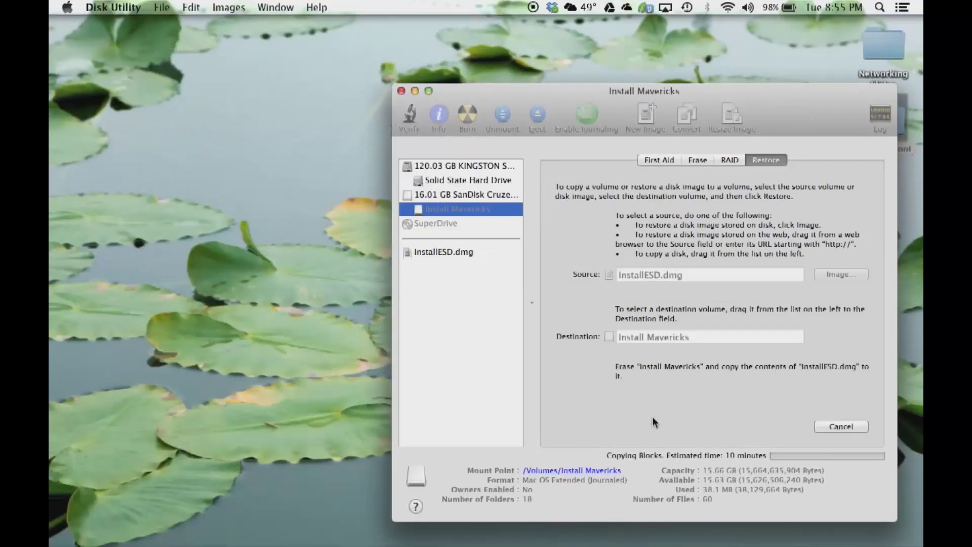